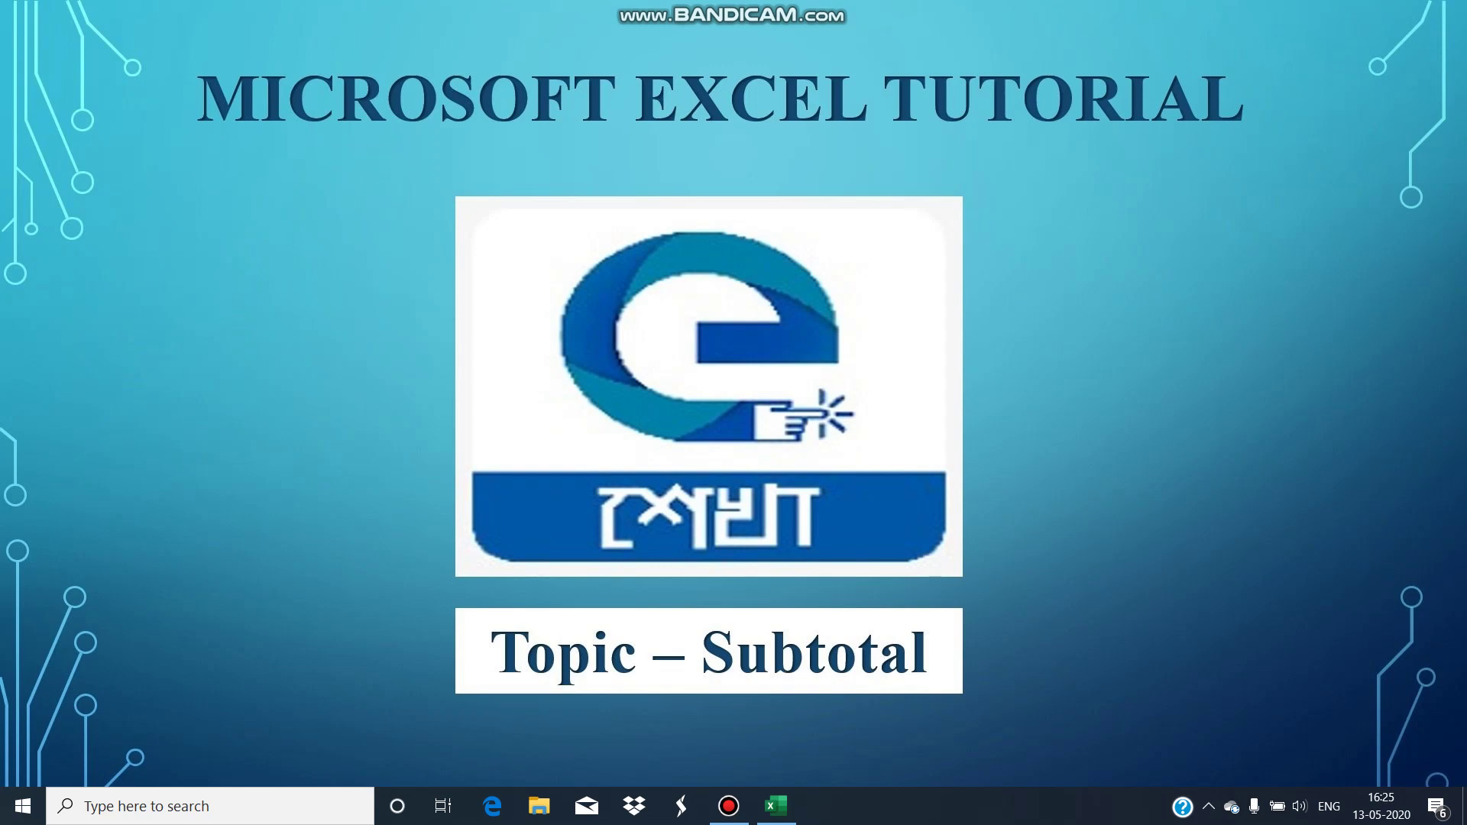
- Bring up the salary workbook and select the full table A1:J9 with its headers
click(777, 805)
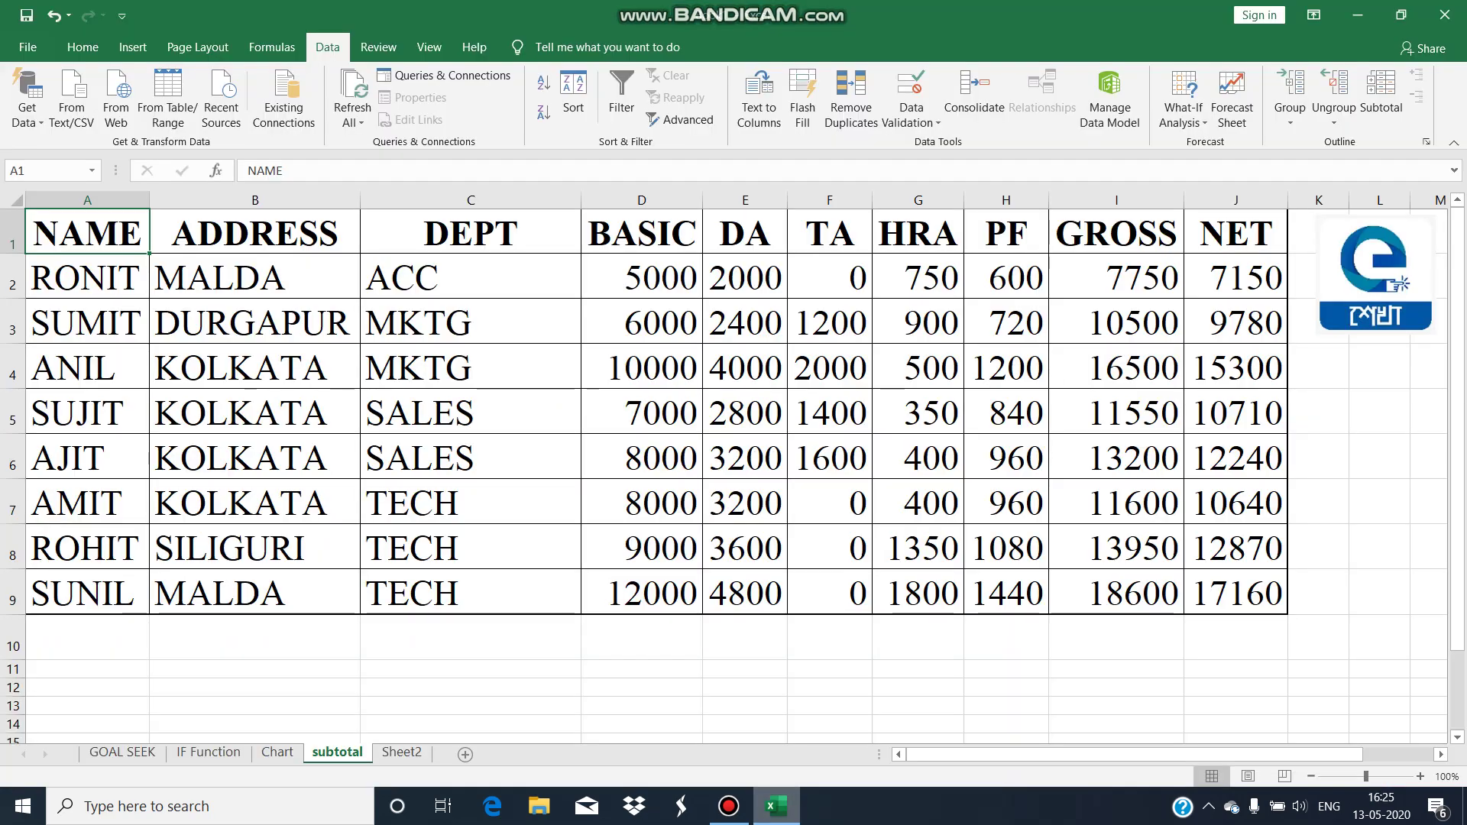
click(471, 368)
click(642, 457)
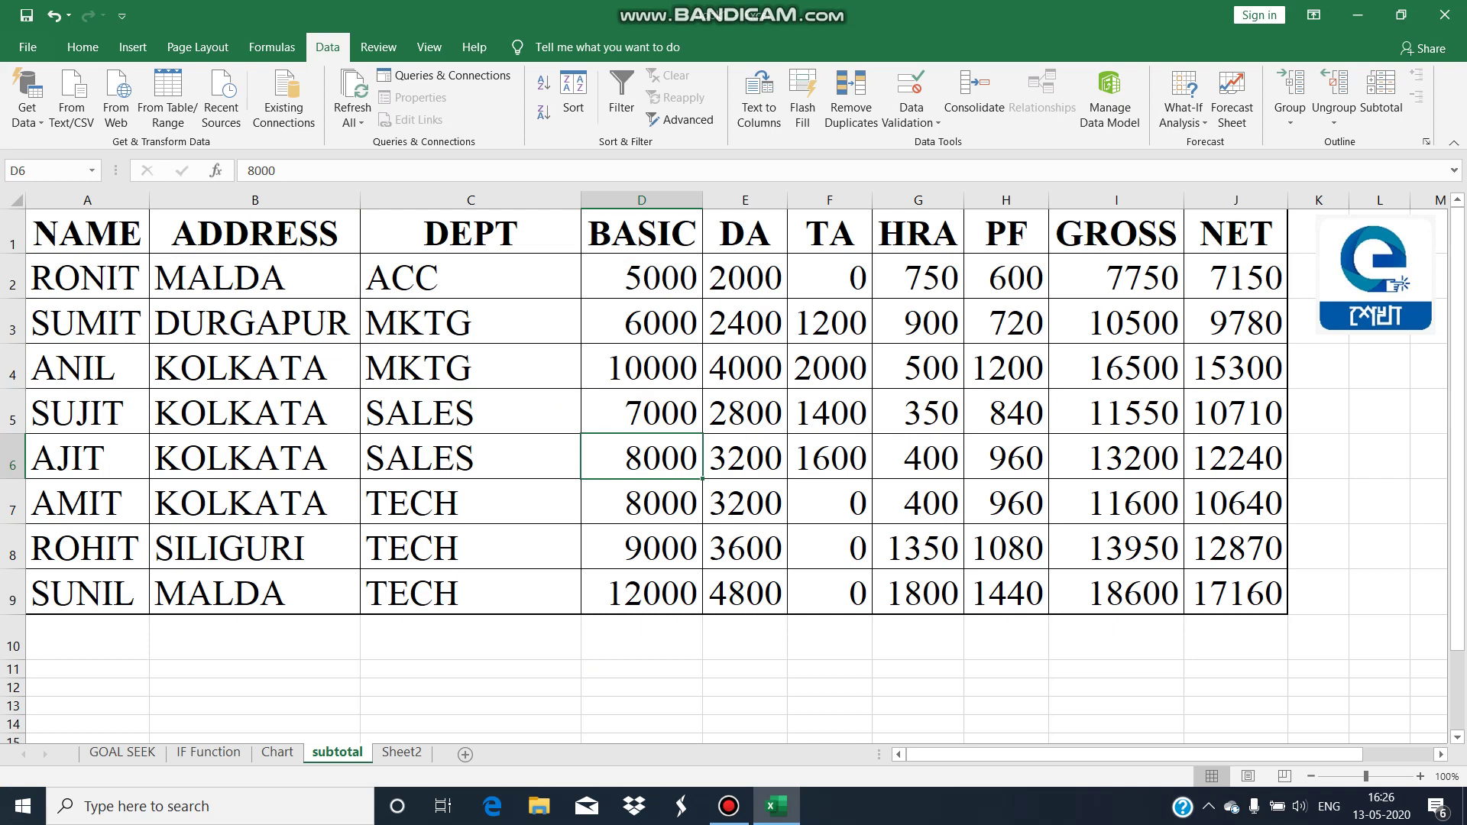
click(470, 367)
mouse_move(46, 230)
mouse_down()
mouse_move(1238, 505)
mouse_move(1253, 592)
mouse_up()
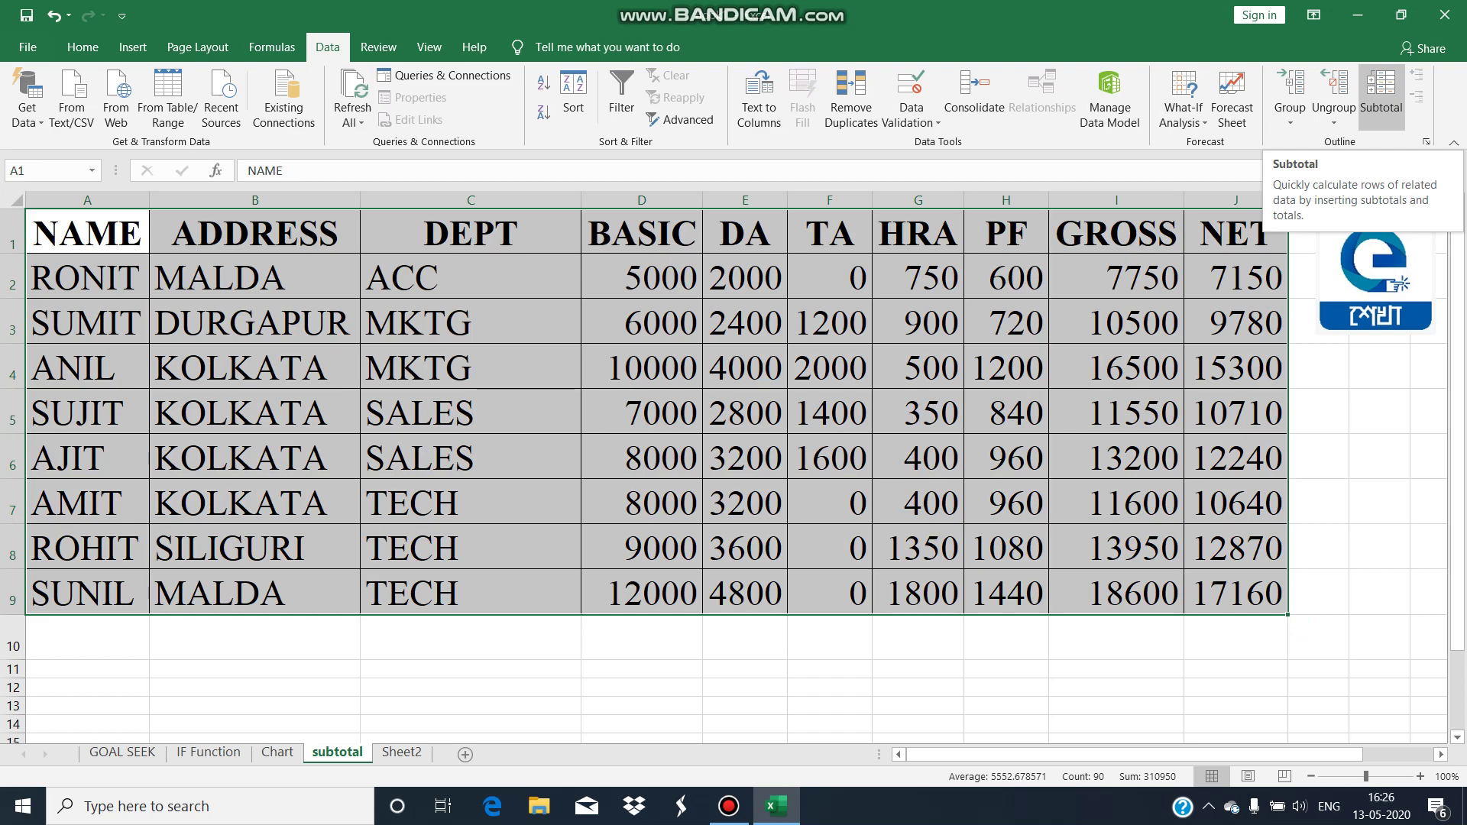
- In the Subtotal dialog, group at each change in DEPT using the Sum function
click(1380, 98)
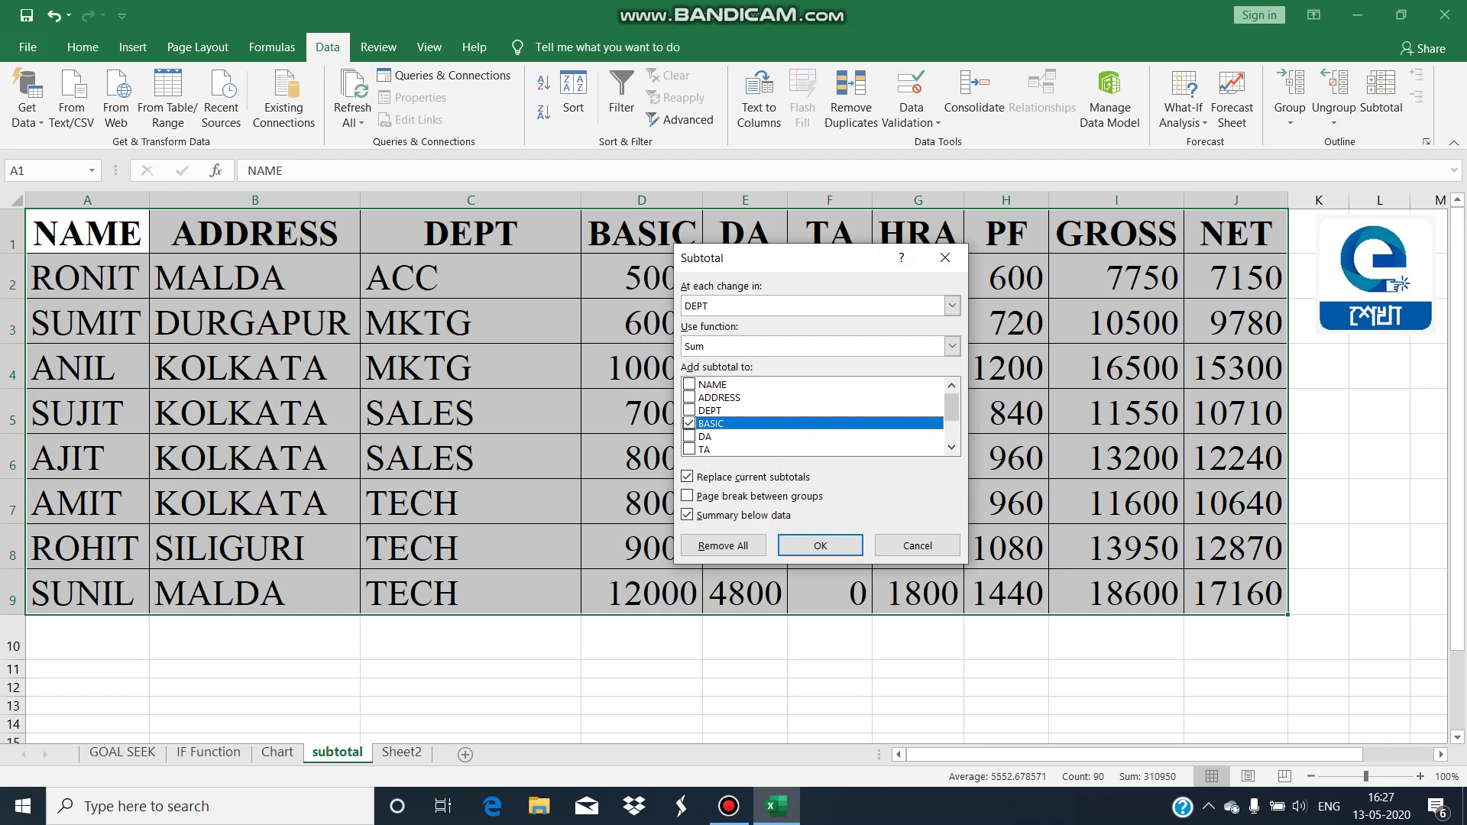
mouse_move(829, 268)
mouse_down()
mouse_move(1200, 238)
mouse_move(1153, 223)
mouse_up()
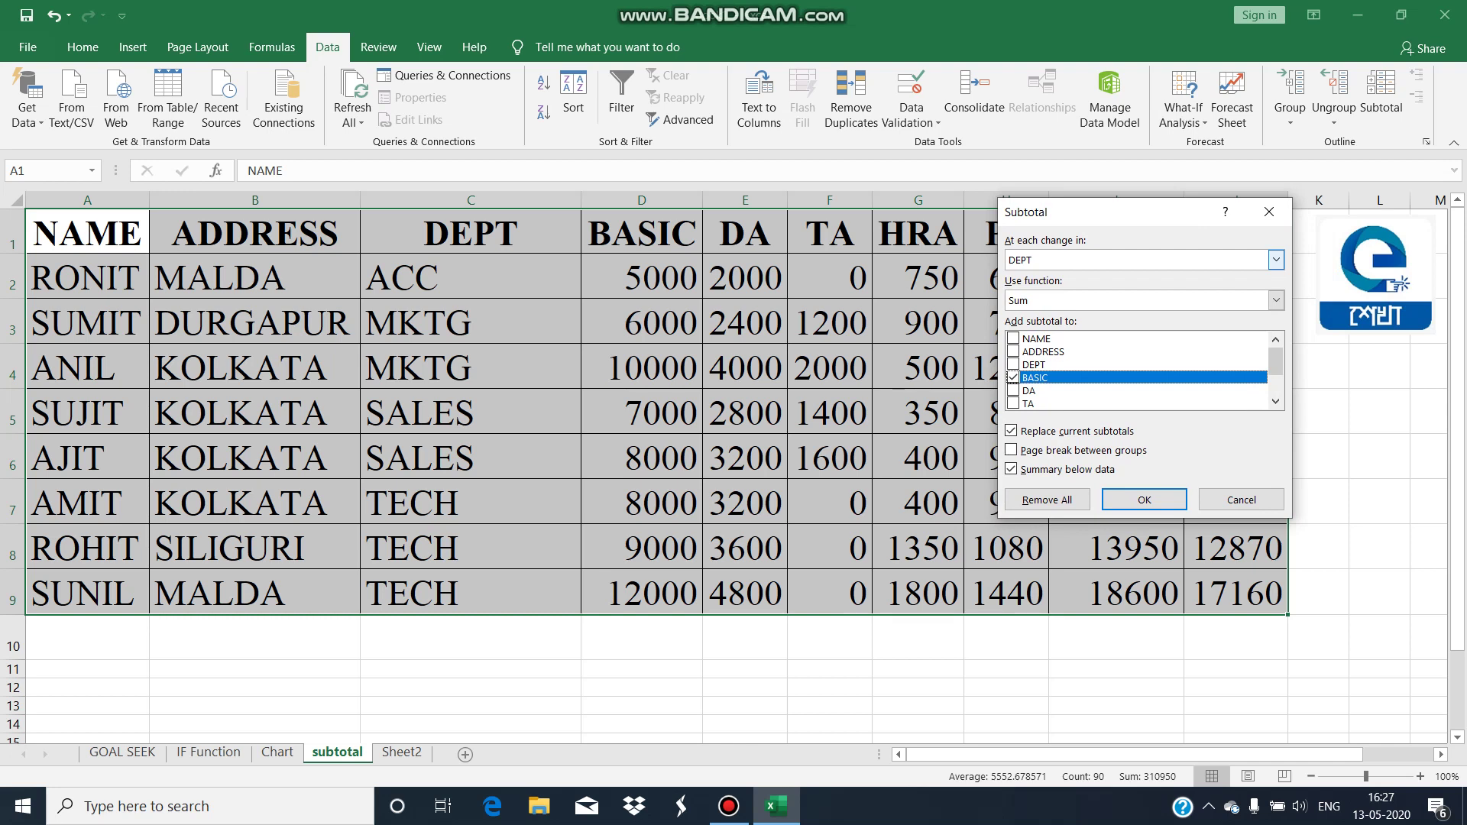
click(1276, 260)
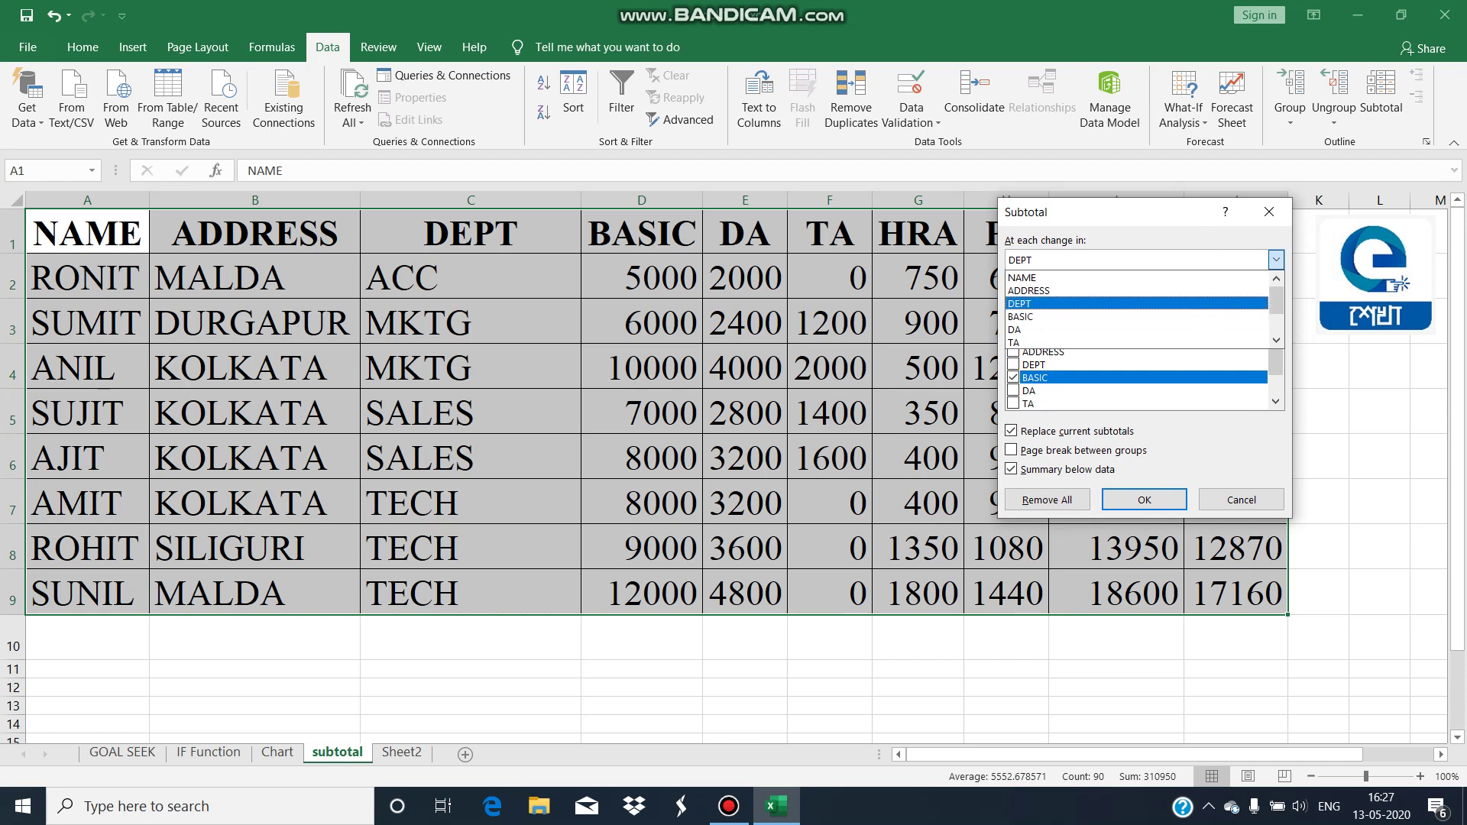
key(Return)
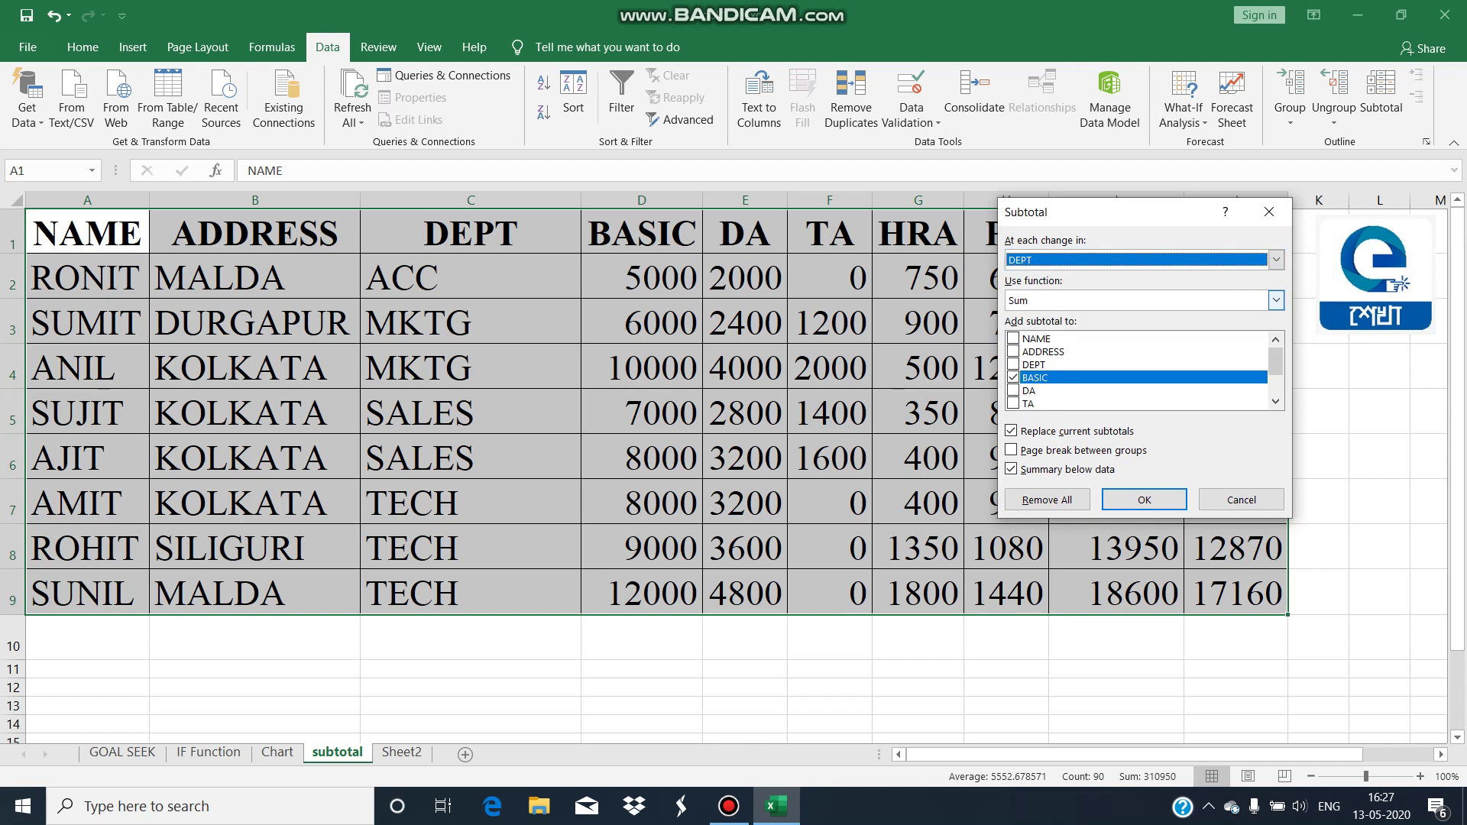
click(1276, 301)
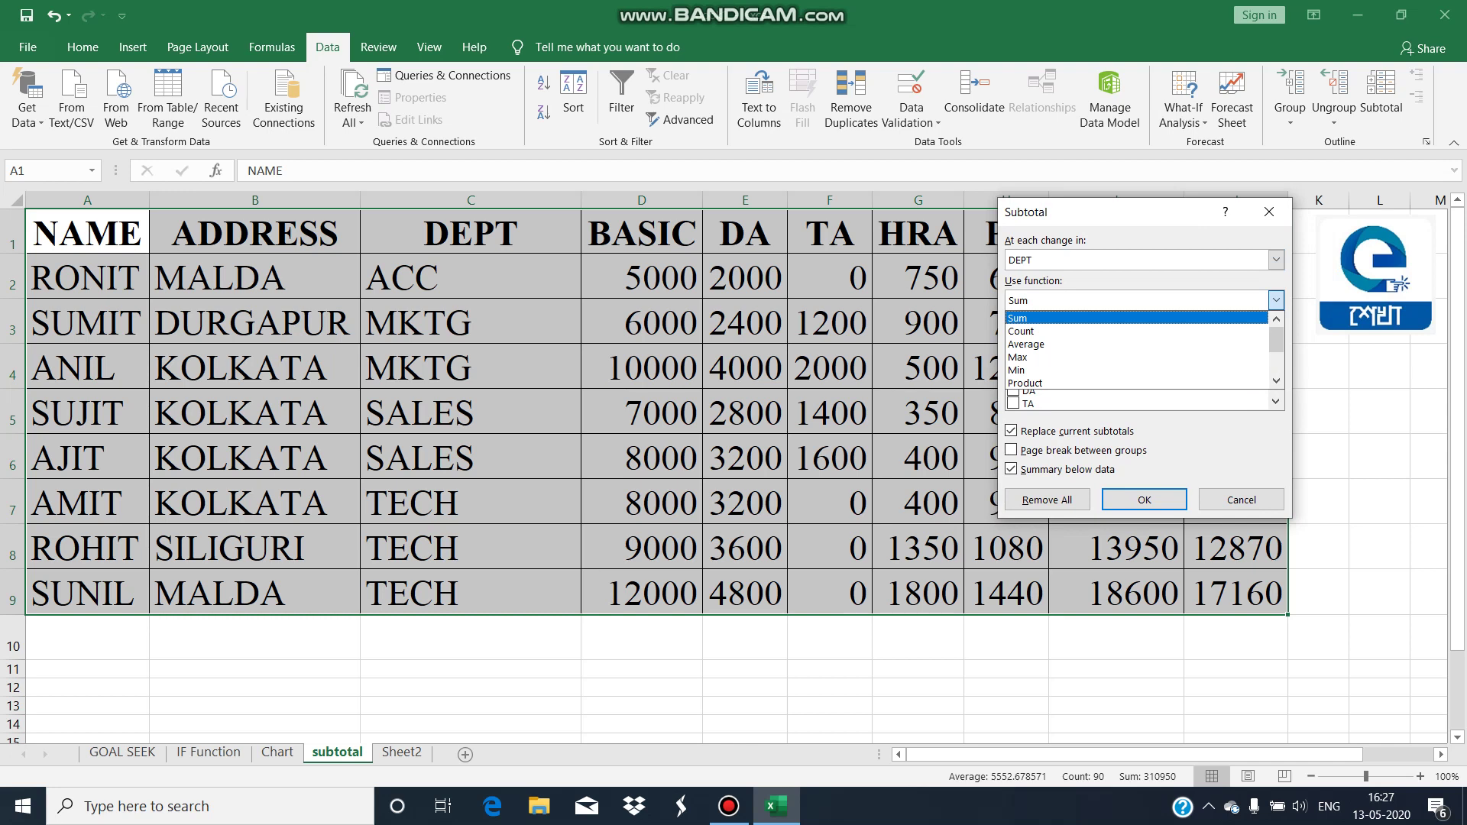
key(Return)
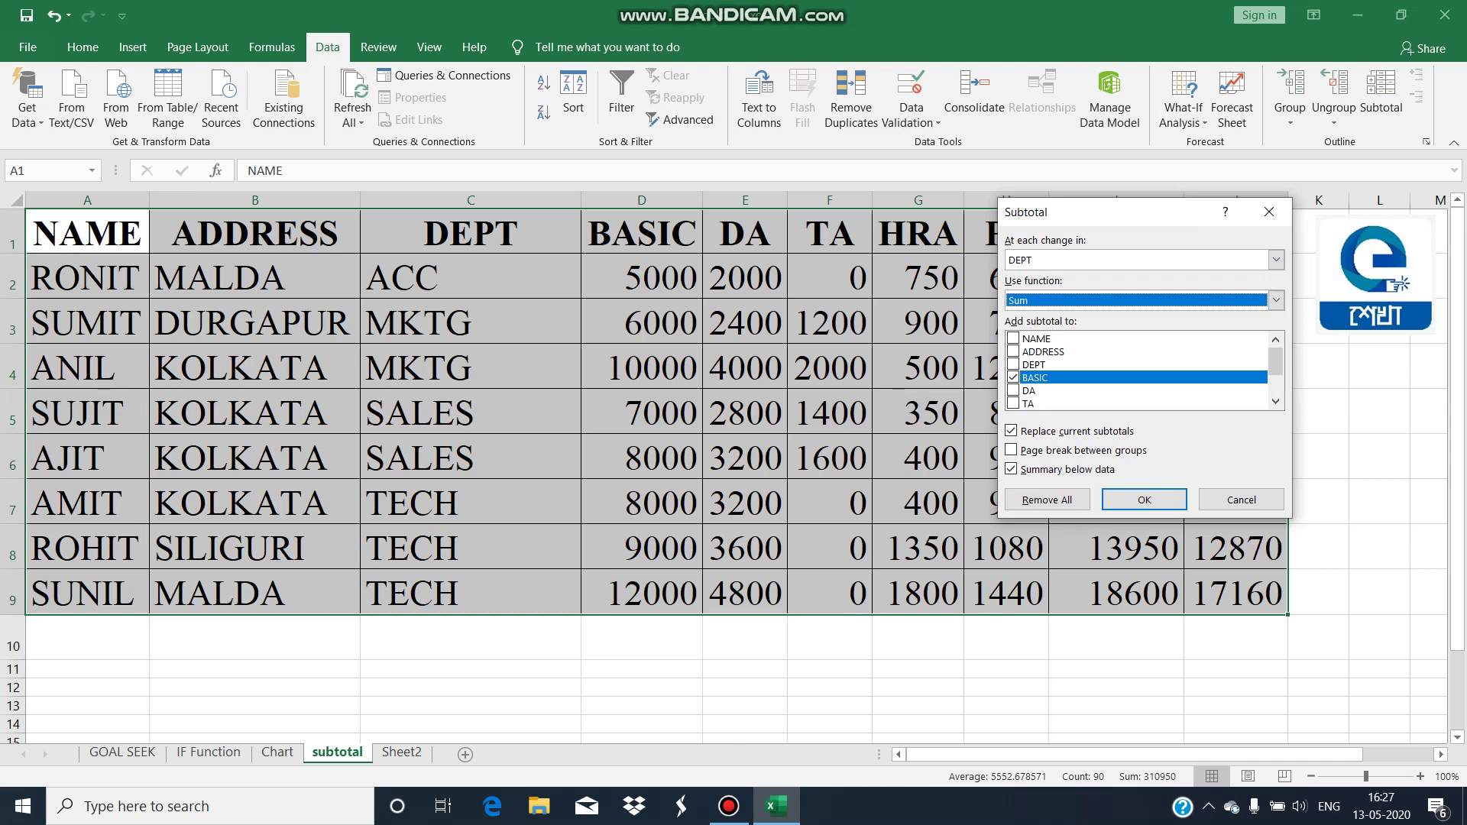
drag(1149, 222, 773, 290)
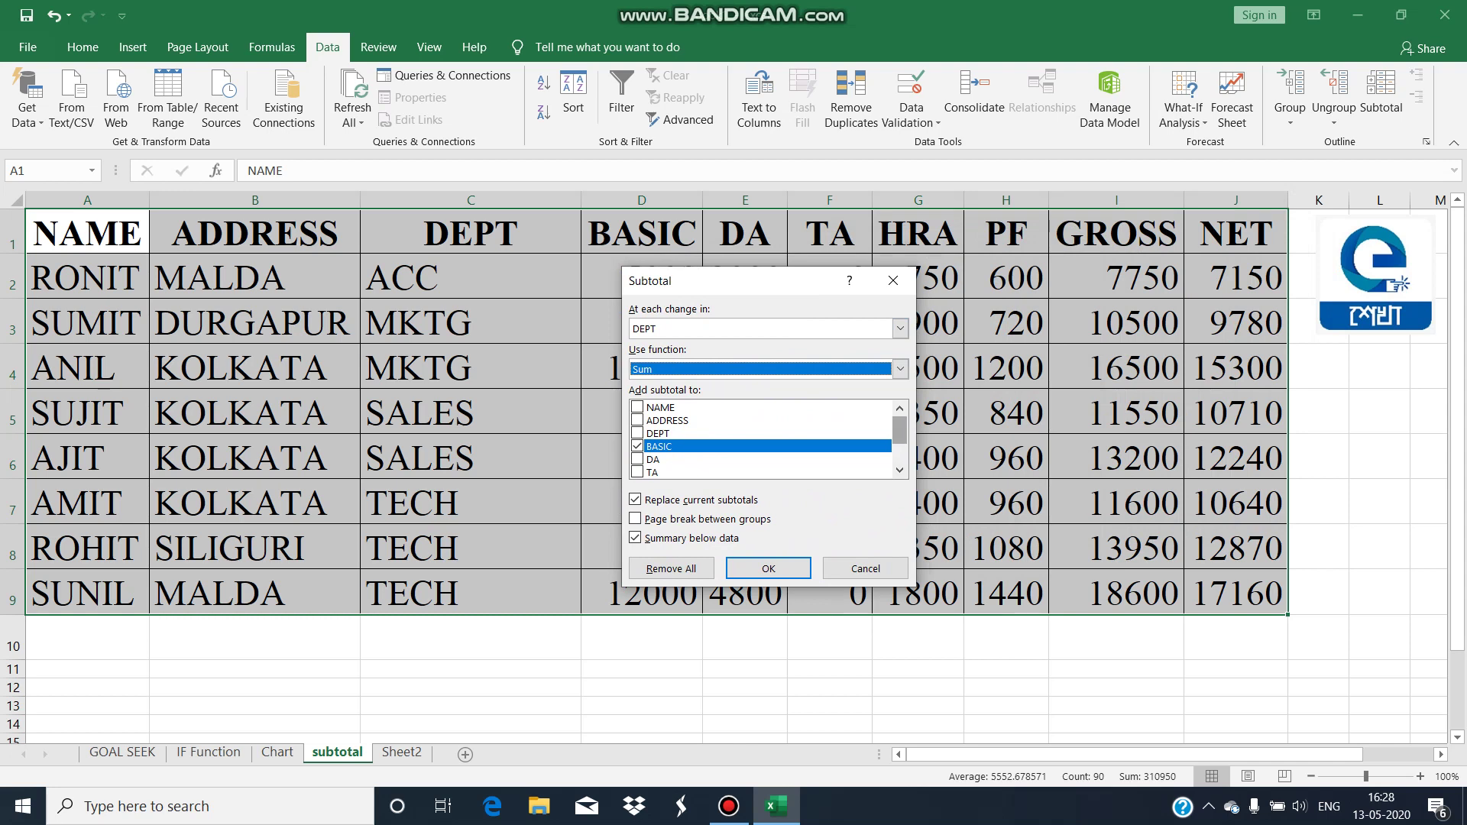
- Subtotal only GROSS and NET, leaving BASIC unchecked, and apply the department totals
scroll(764, 439, down, 2)
scroll(764, 439, up, 2)
click(637, 447)
scroll(764, 439, down, 2)
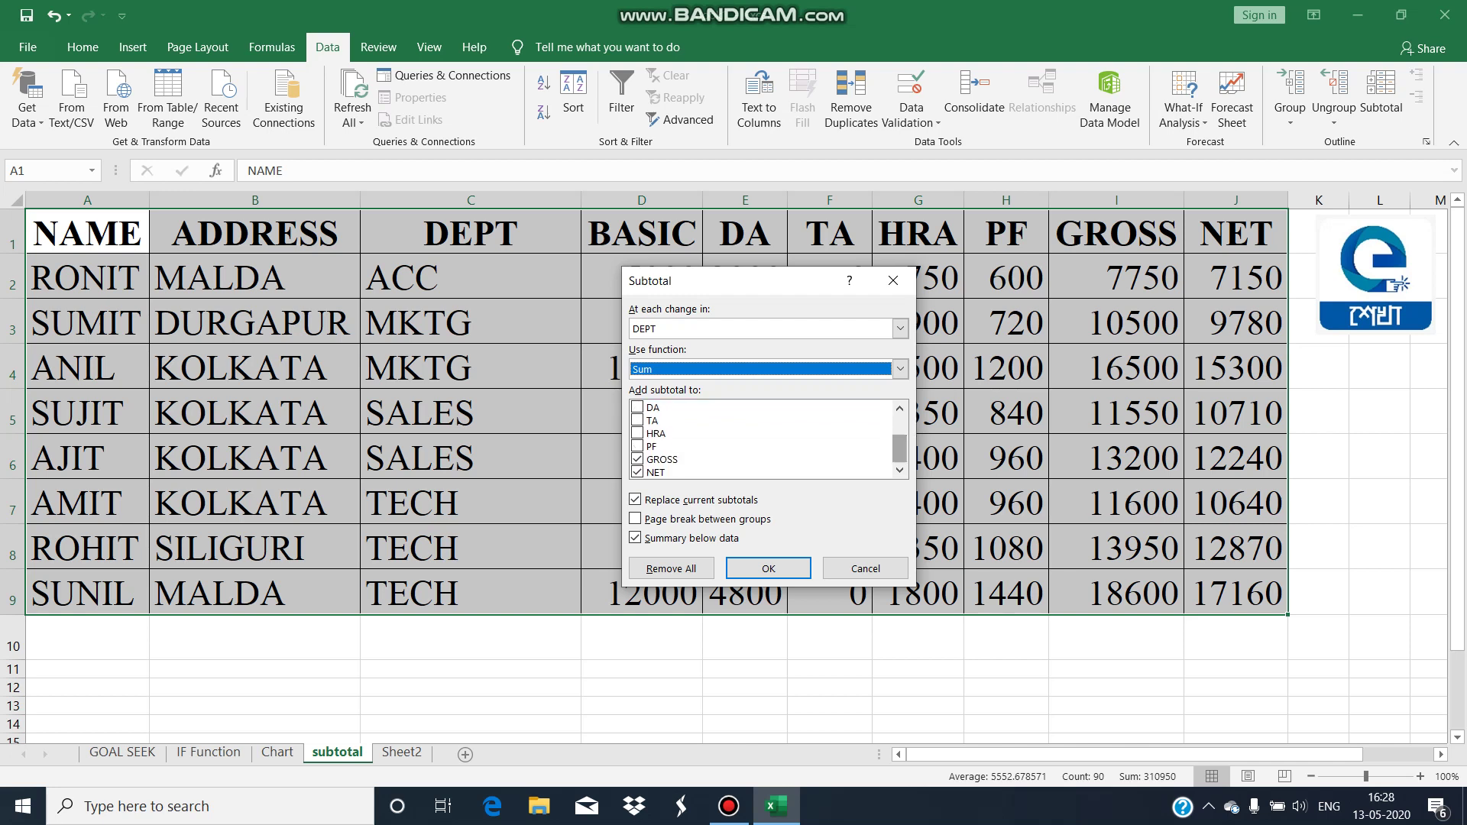
click(662, 459)
click(636, 459)
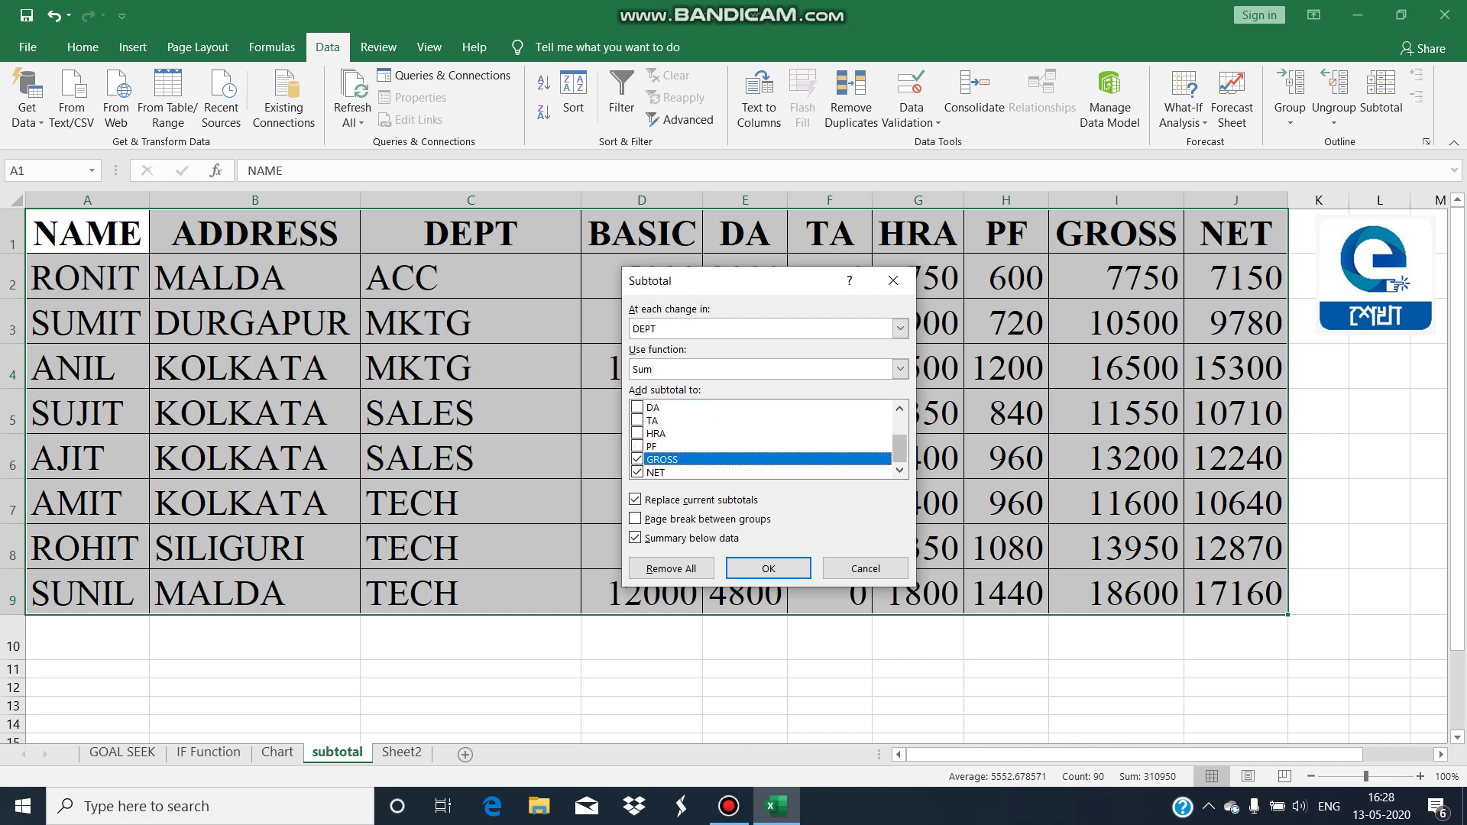
drag(899, 449, 899, 429)
click(637, 446)
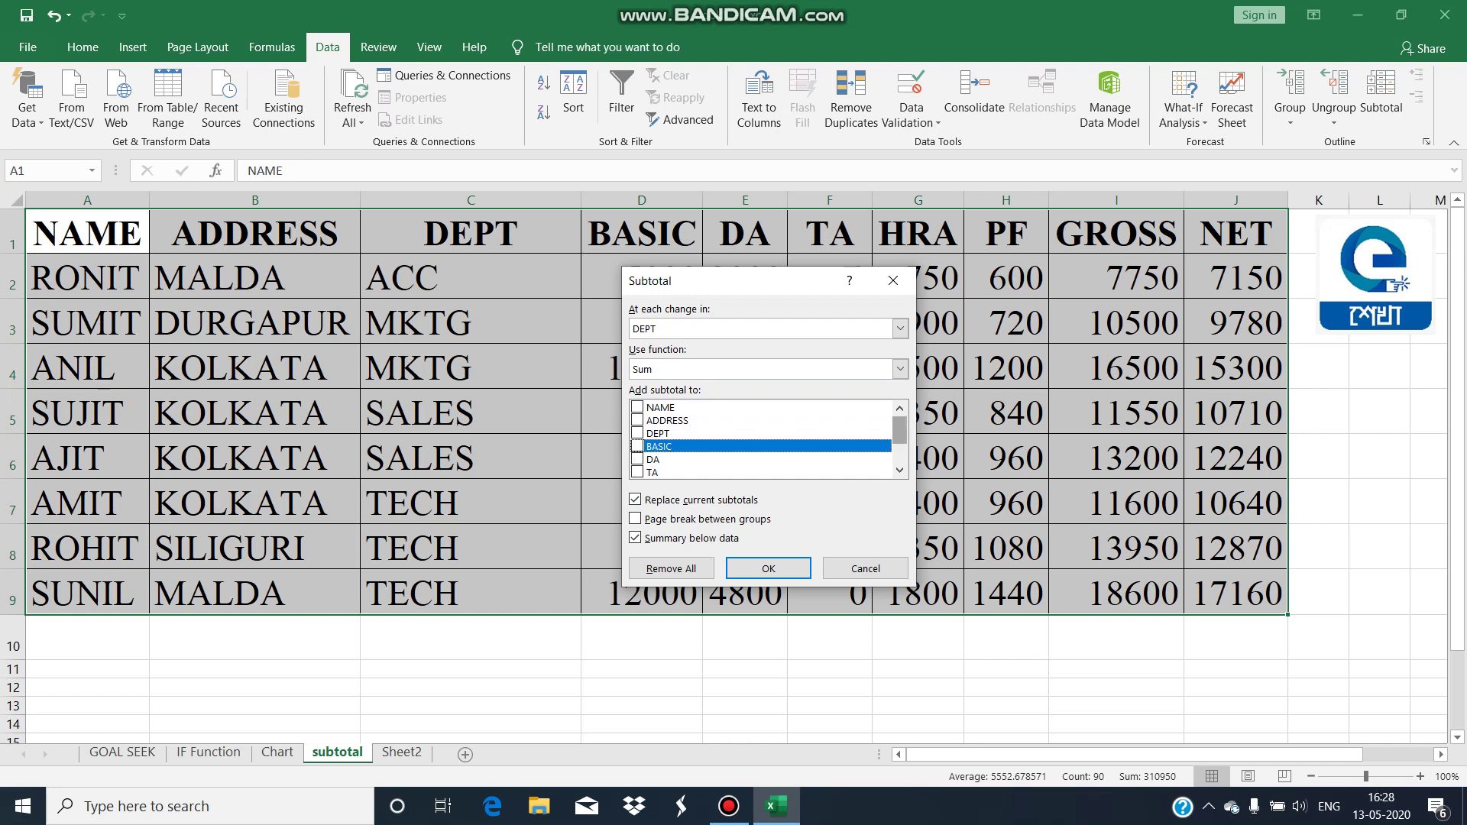
drag(899, 429, 899, 449)
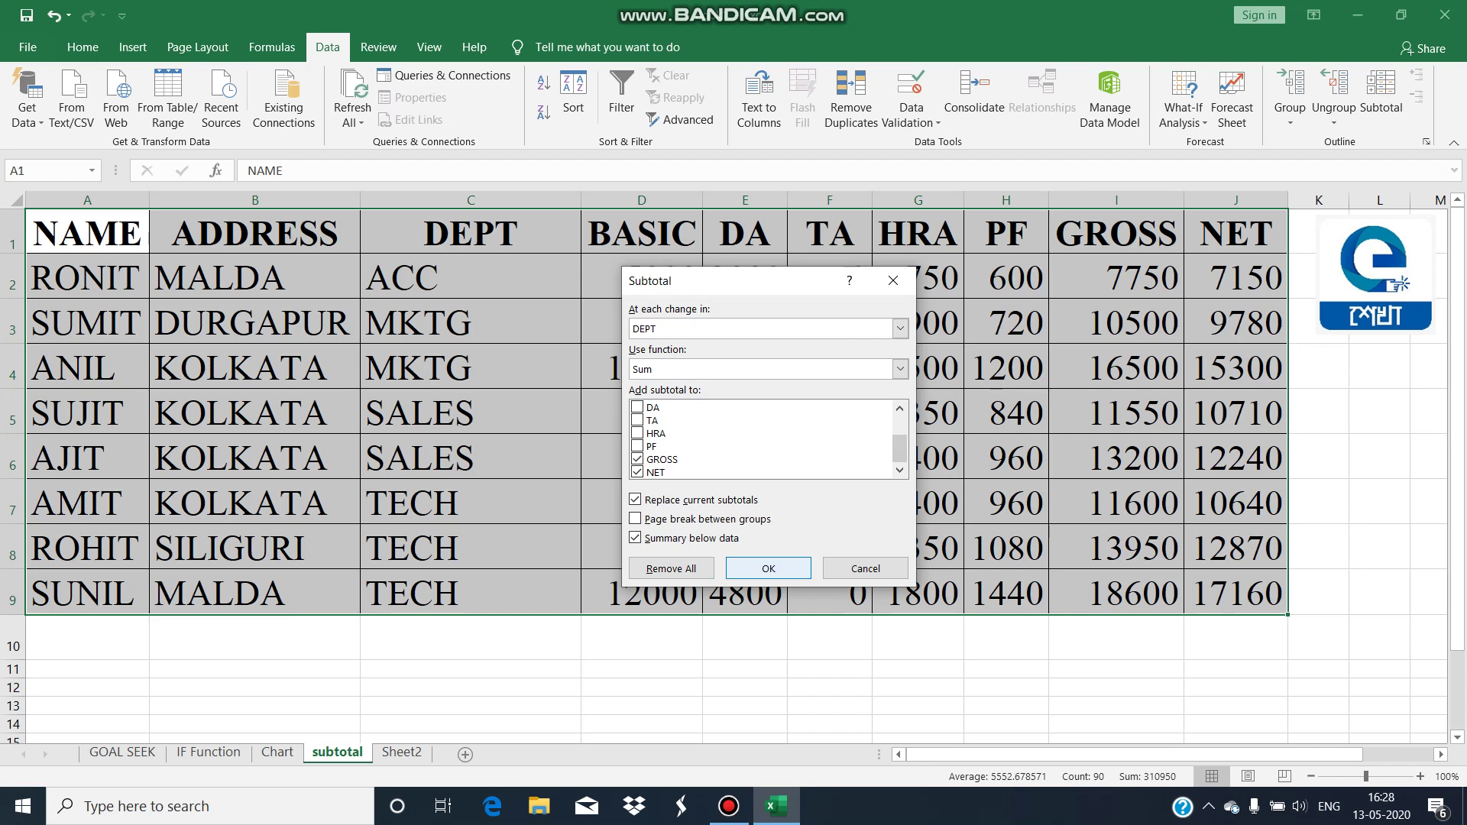
click(768, 568)
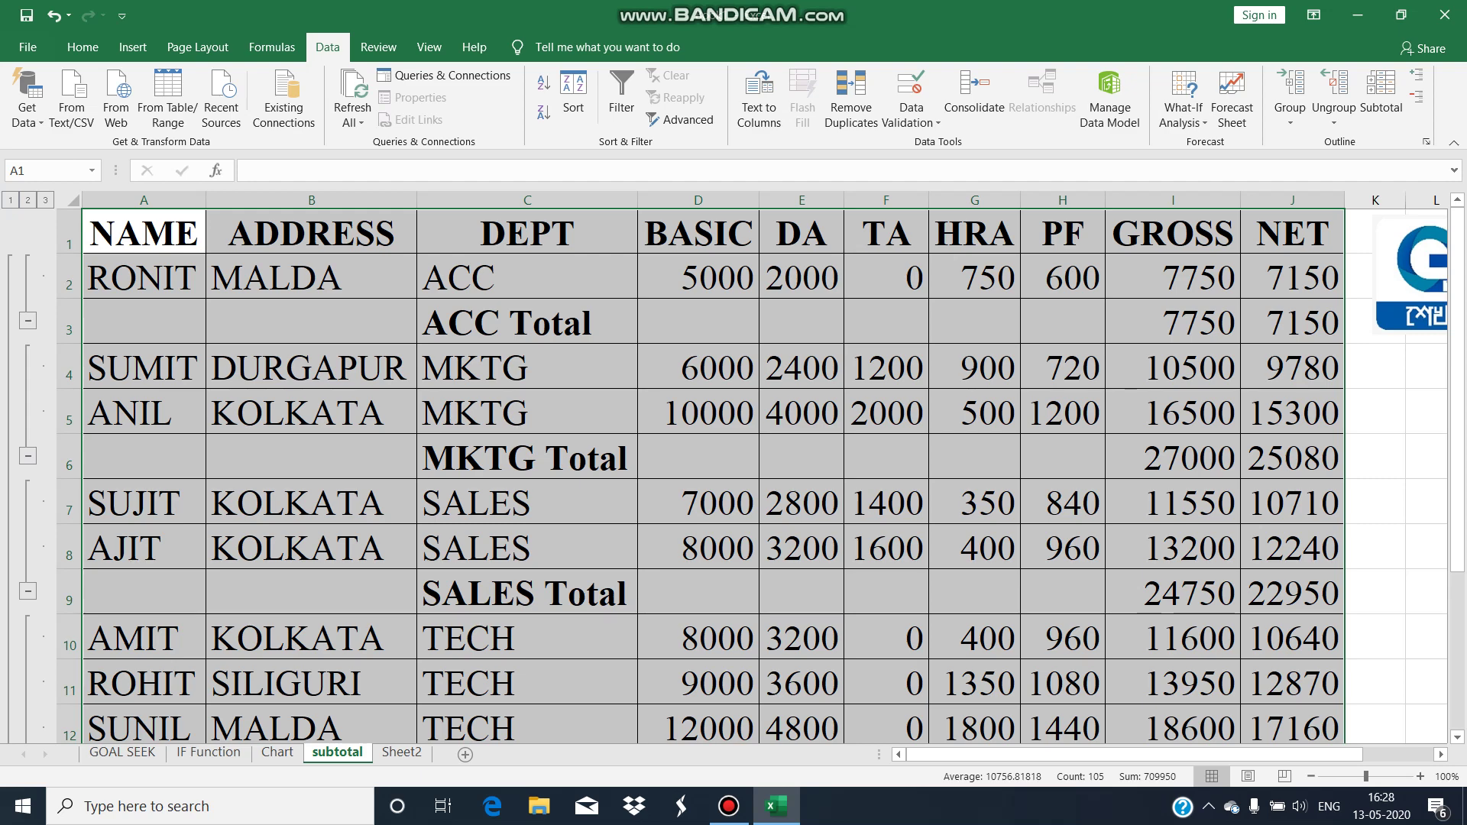
- Collapse the outline to level 2, showing department totals and the 103650/95850 Grand Total
scroll(711, 473, down, 1)
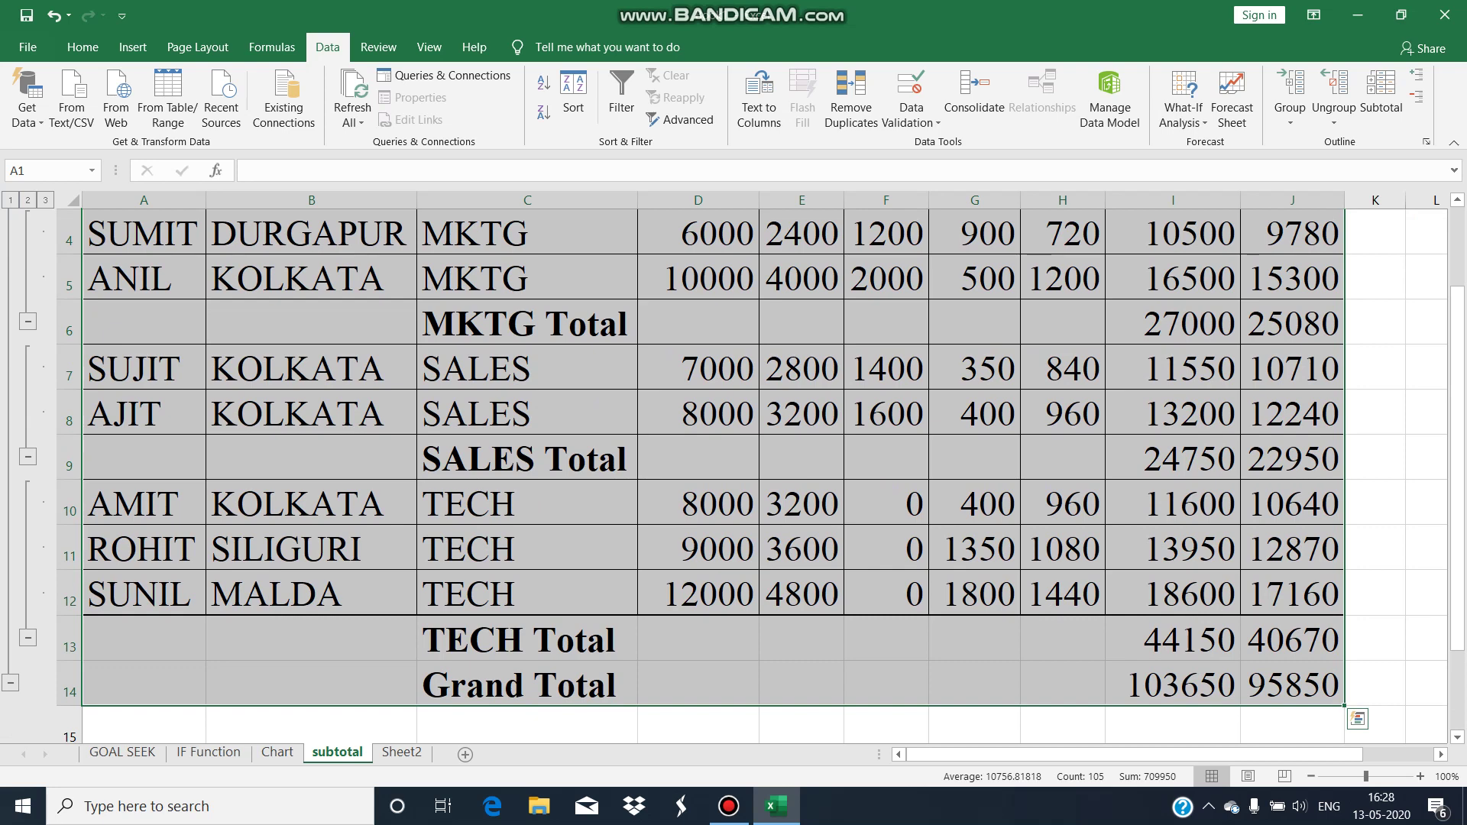
scroll(733, 474, up, 1)
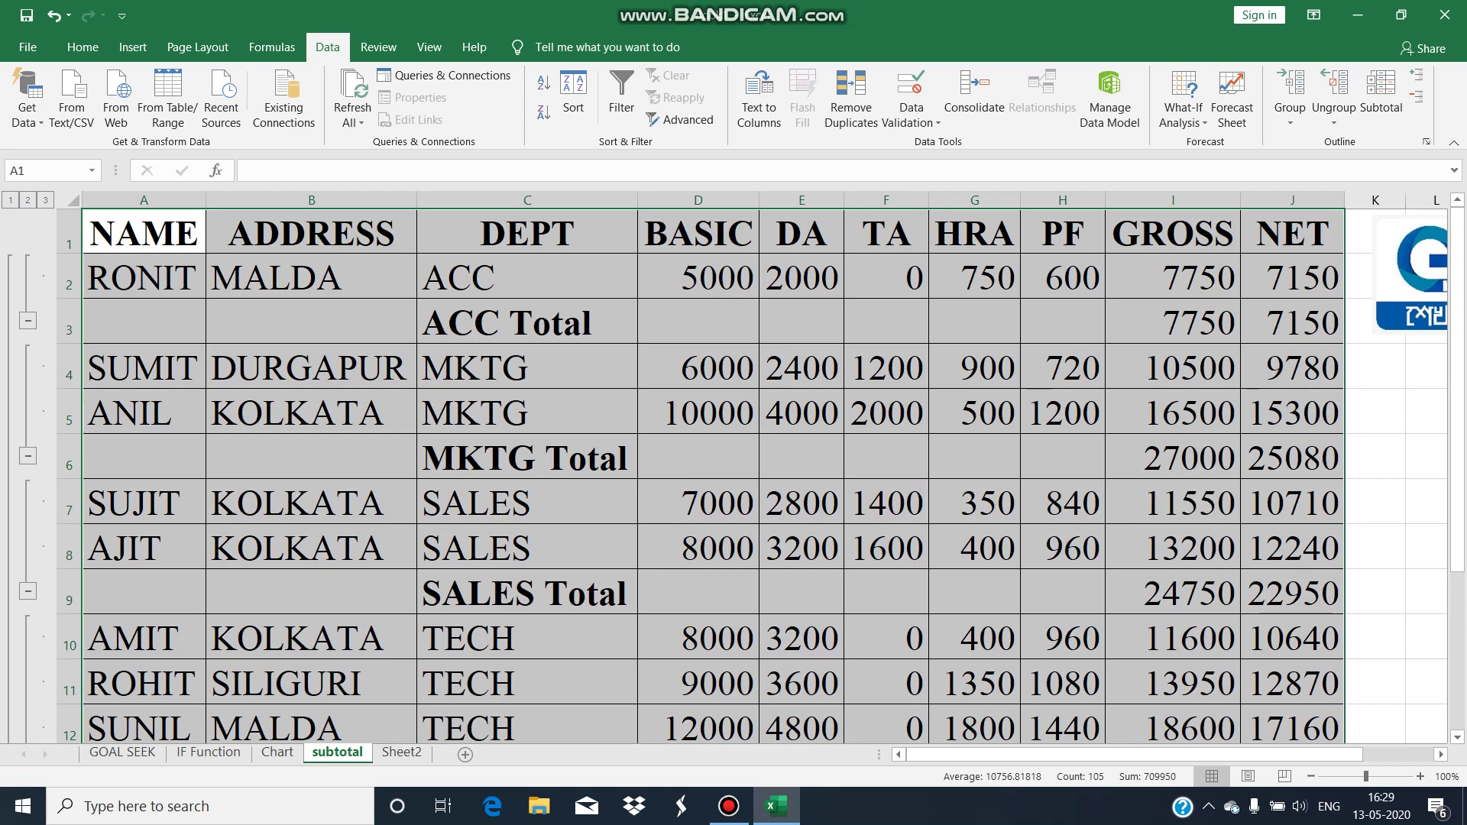
click(28, 200)
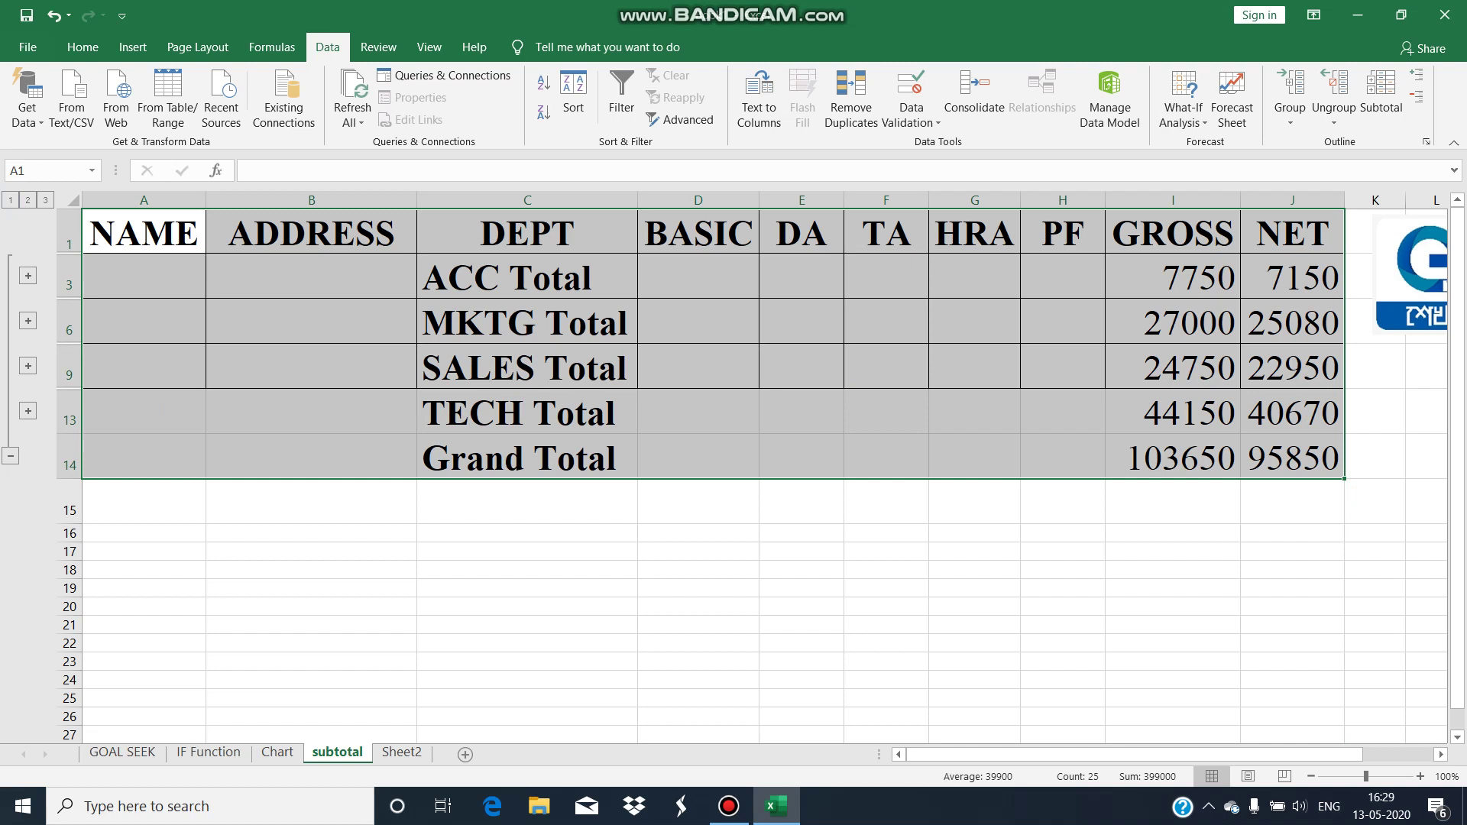
- Switch to outline level 1, then level 3 for all employee rows, and inspect the MKTG Total row
click(10, 200)
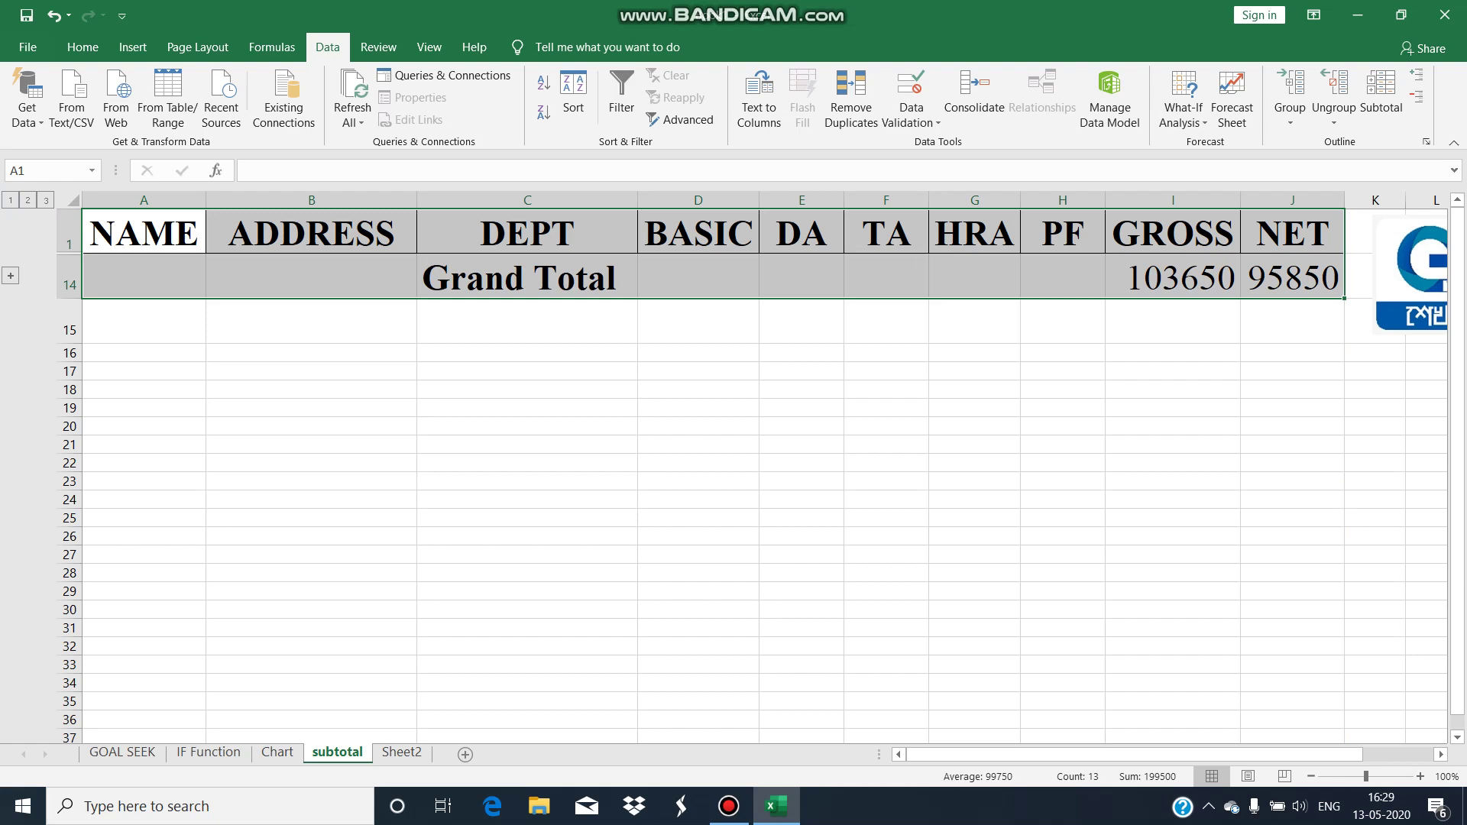
click(46, 200)
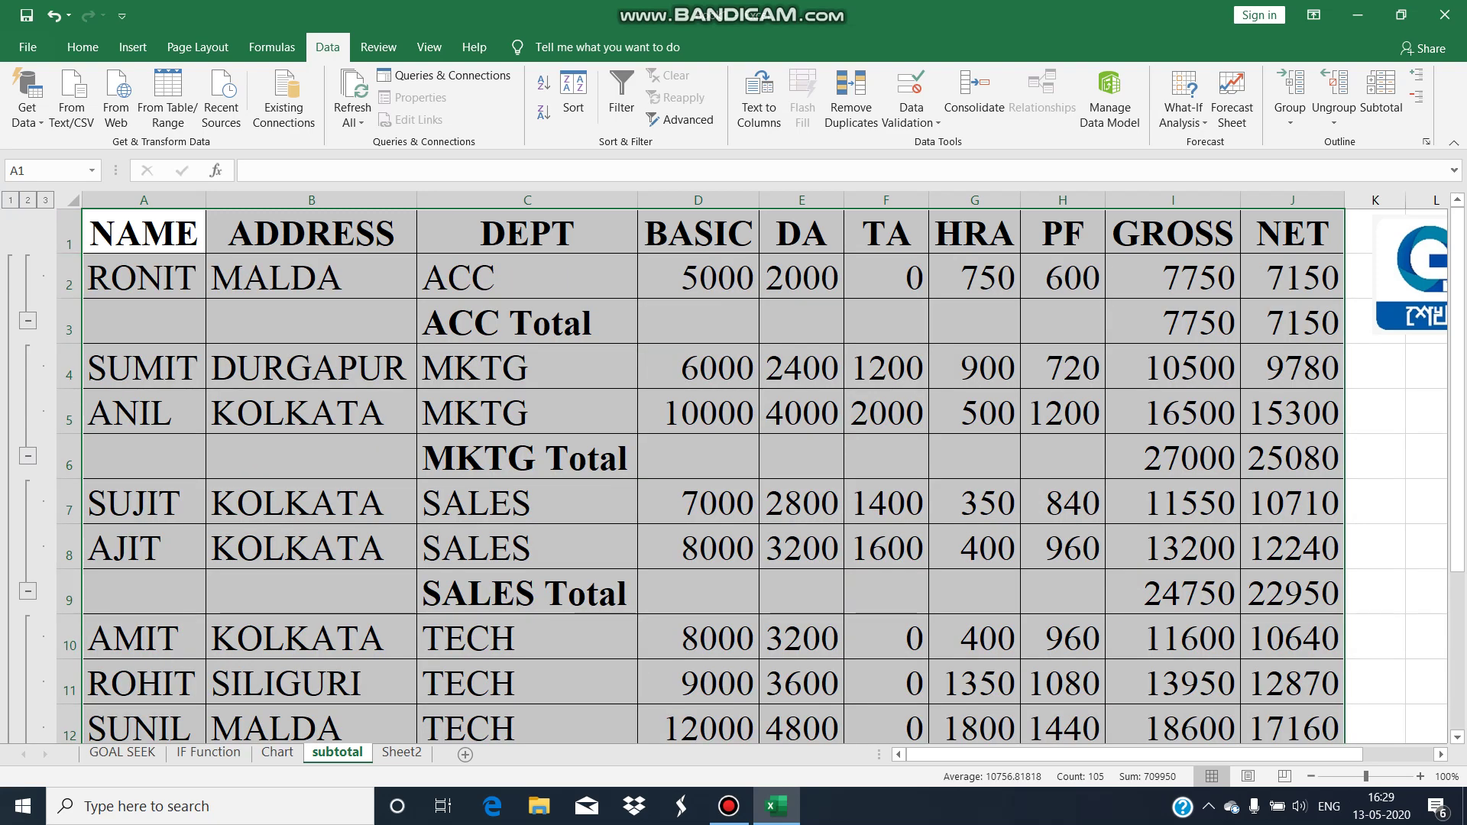
click(697, 456)
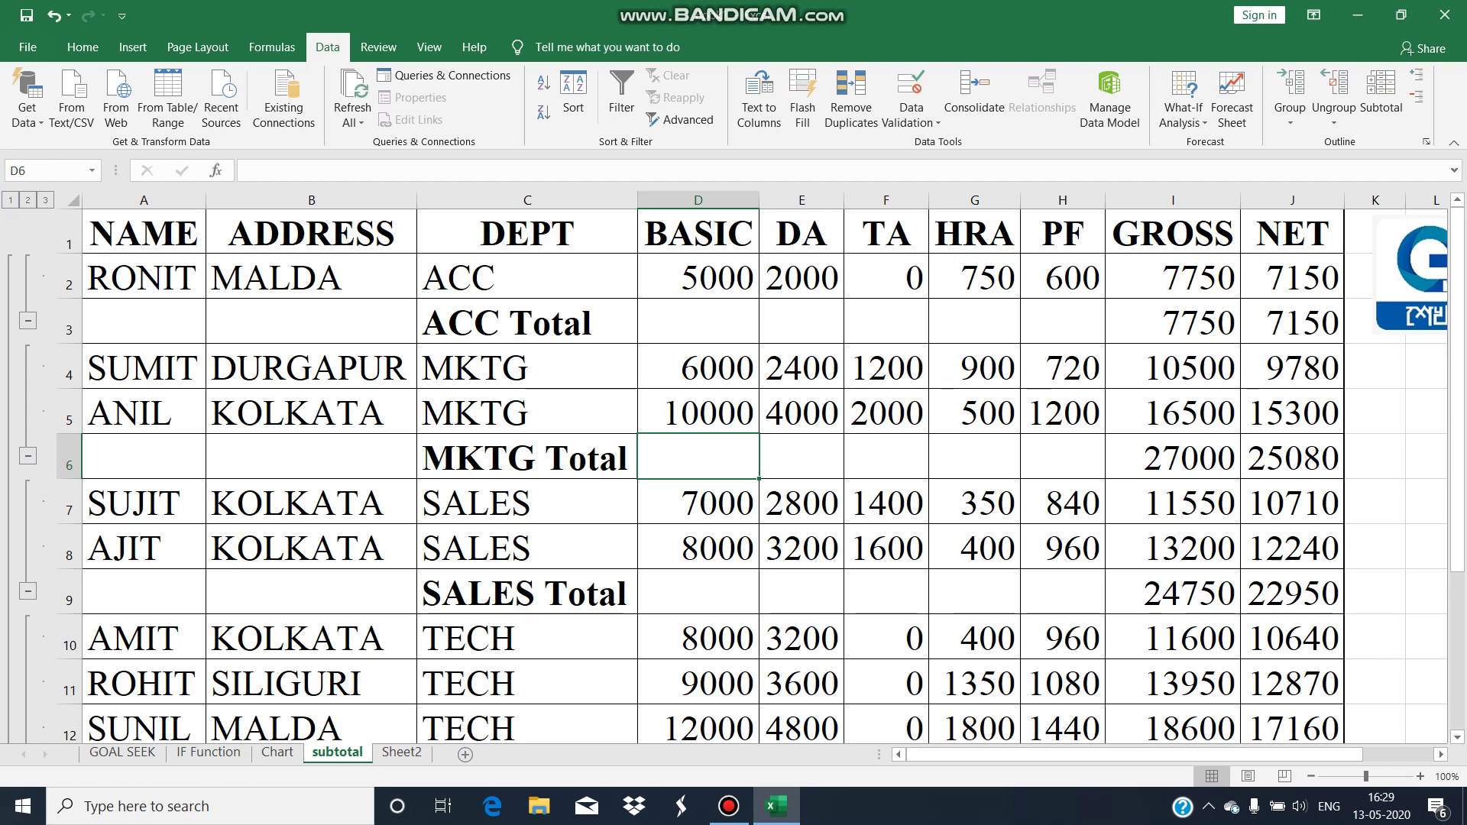
key(Right)
key(Right)
key(Right)
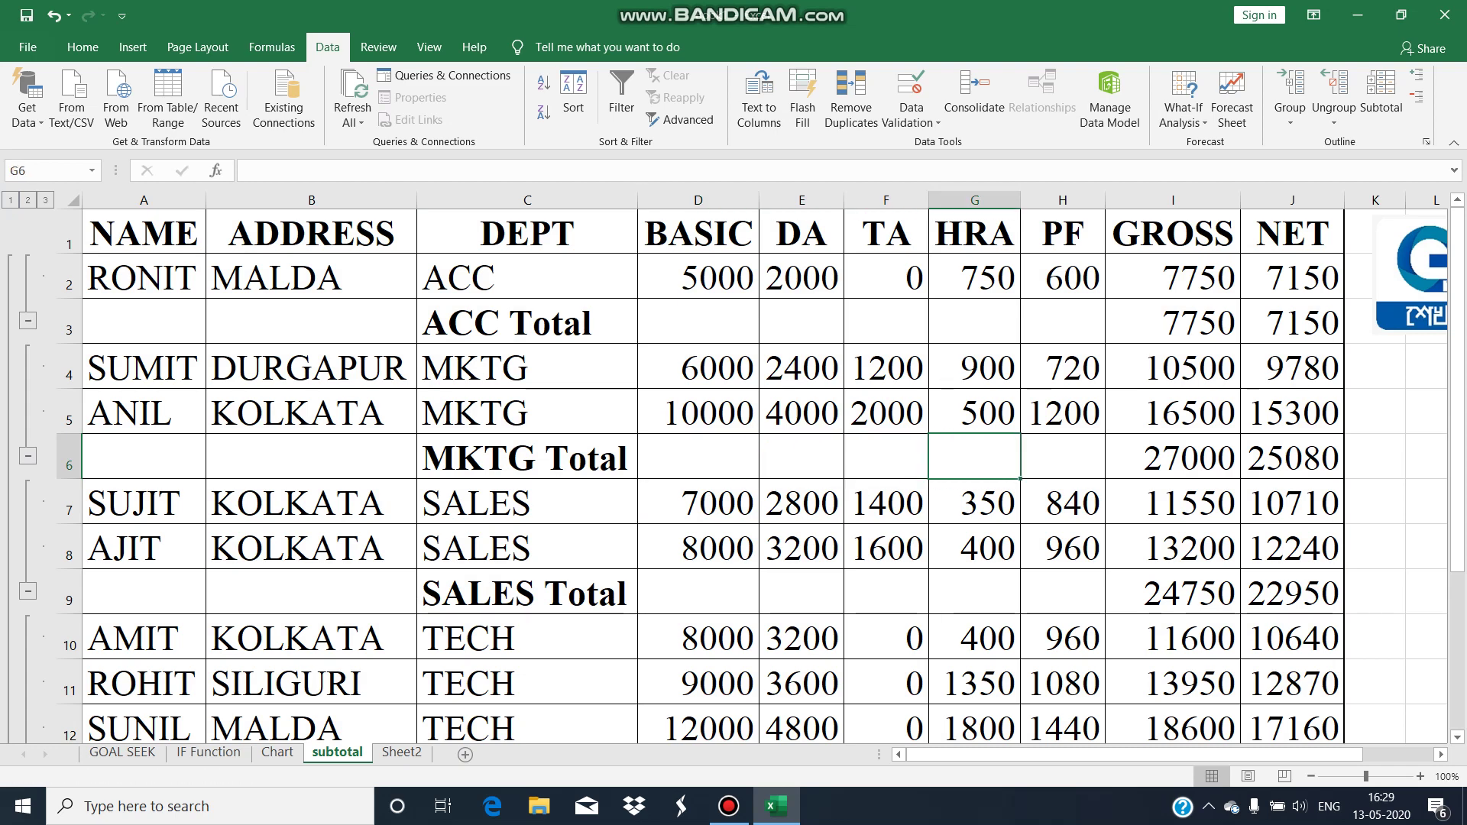
click(698, 457)
- Remove all subtotals, then check cells B4 and F4 in the restored table
click(1381, 94)
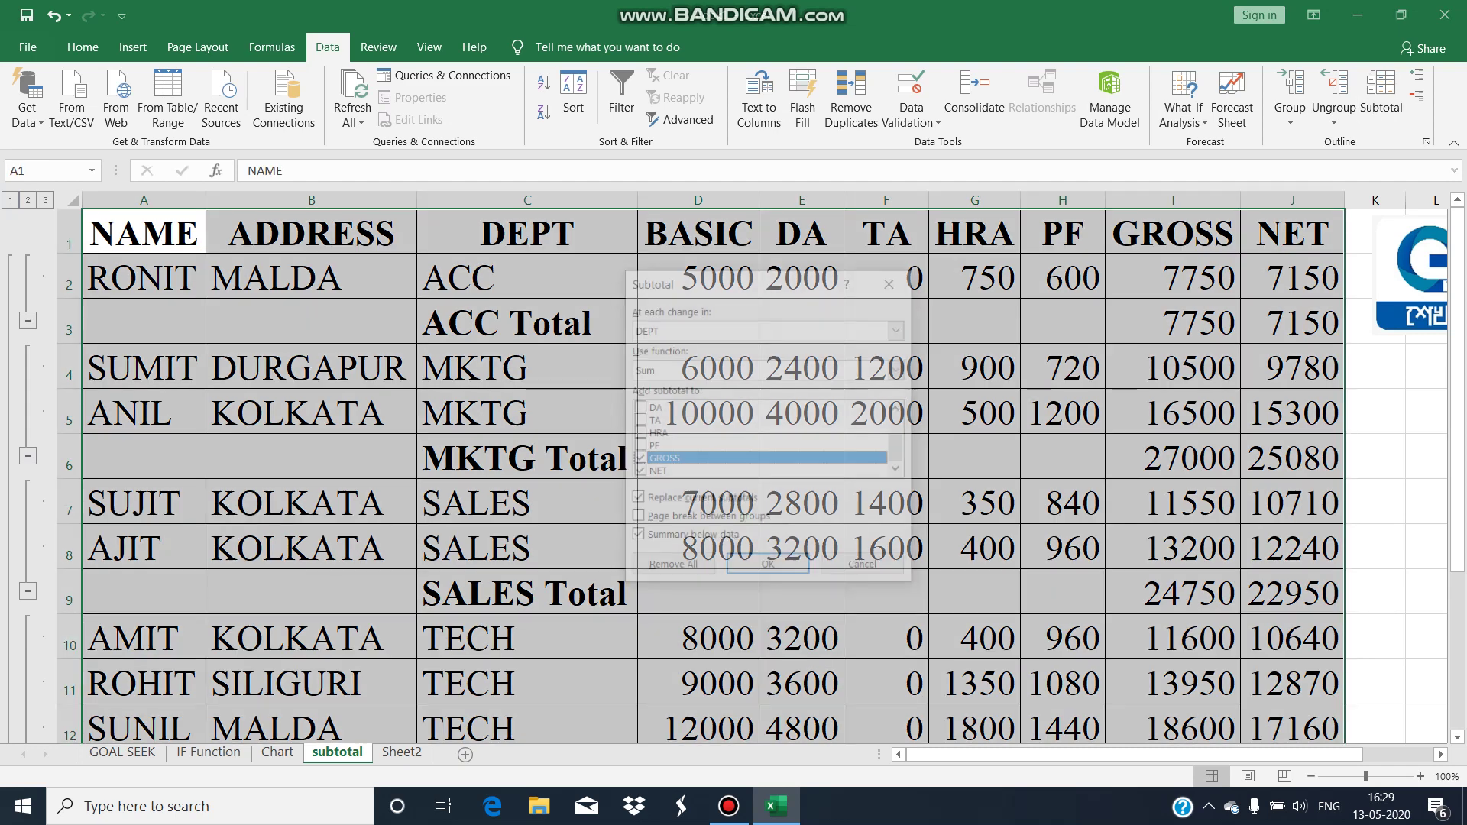
click(671, 568)
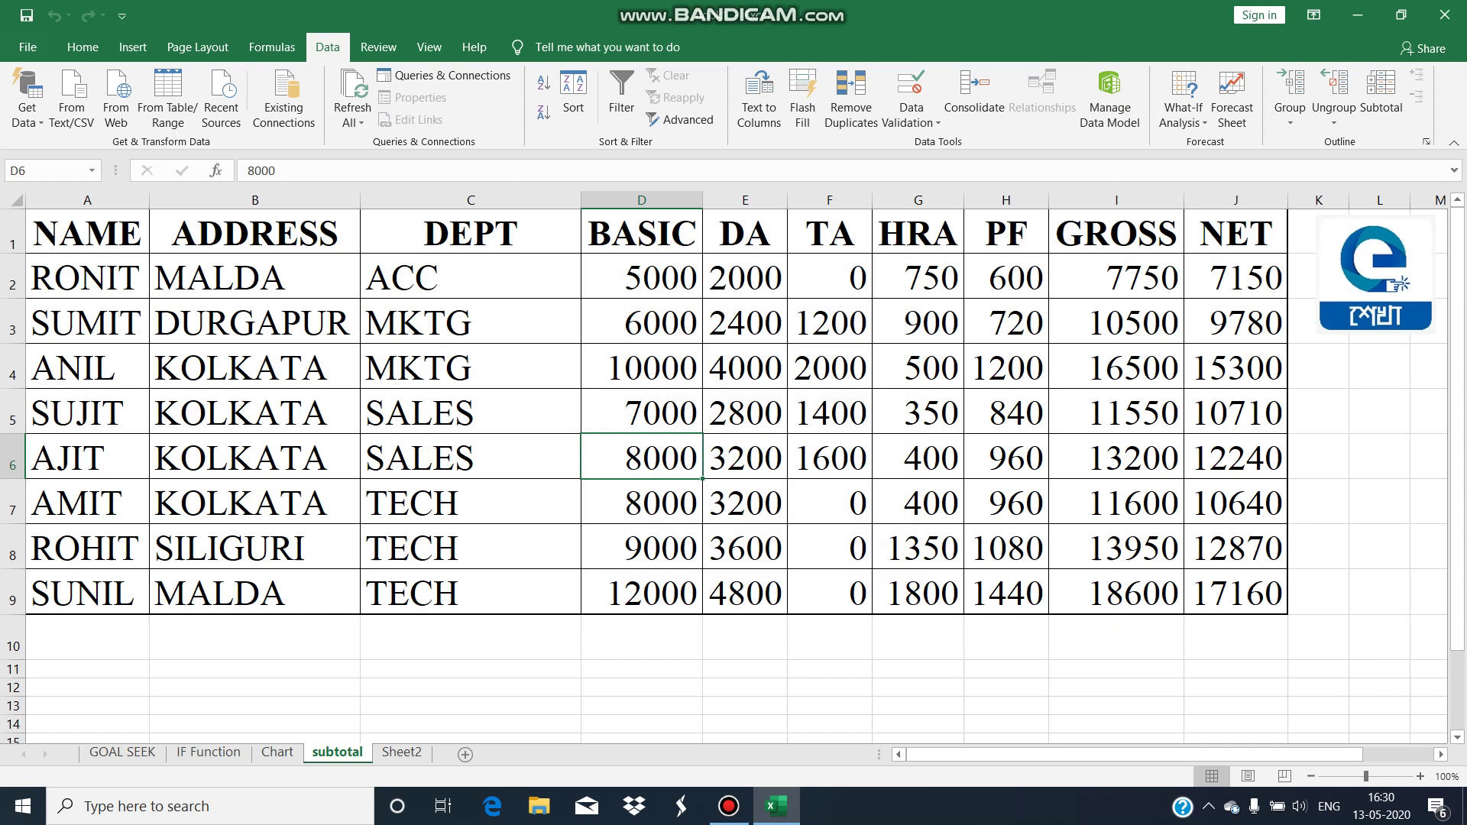
click(254, 367)
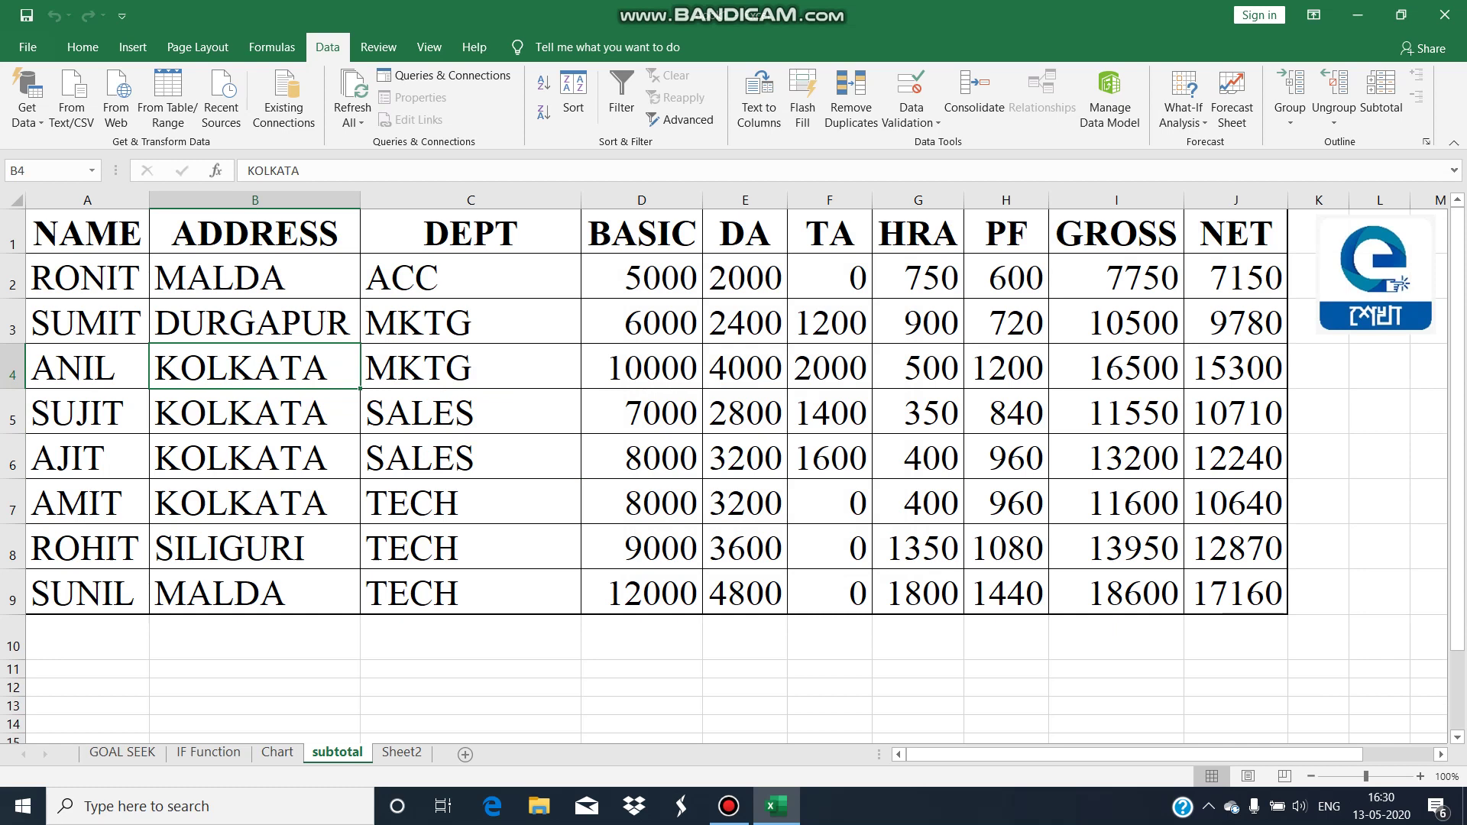
click(829, 367)
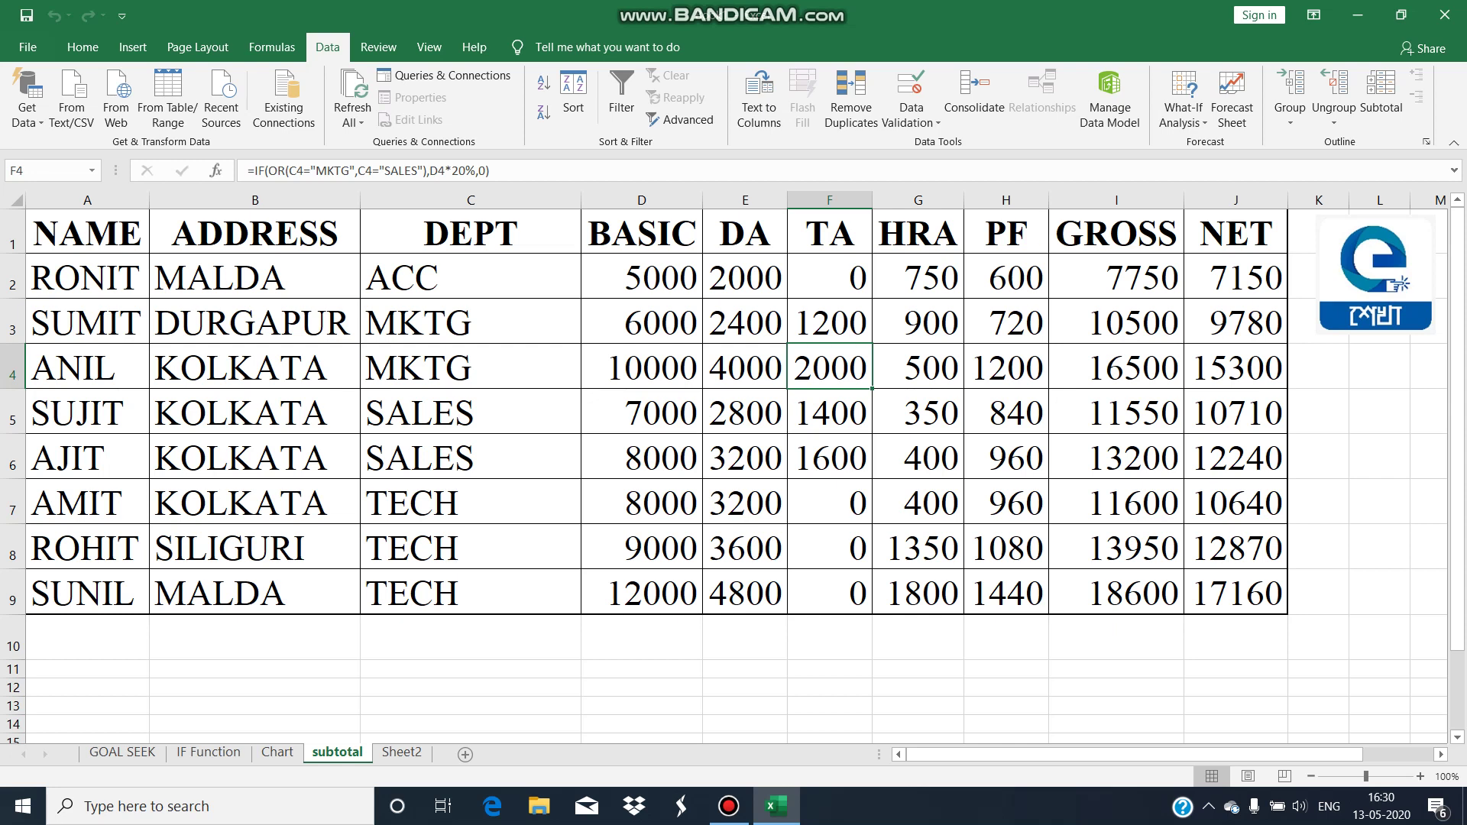